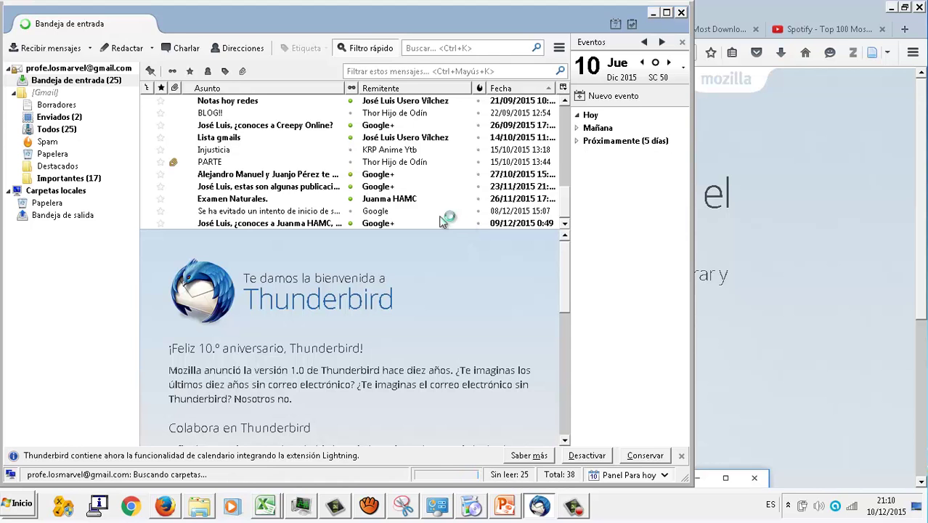
Step: Maximize the Thunderbird window and open the Gmail account's overview page
double_click(351, 21)
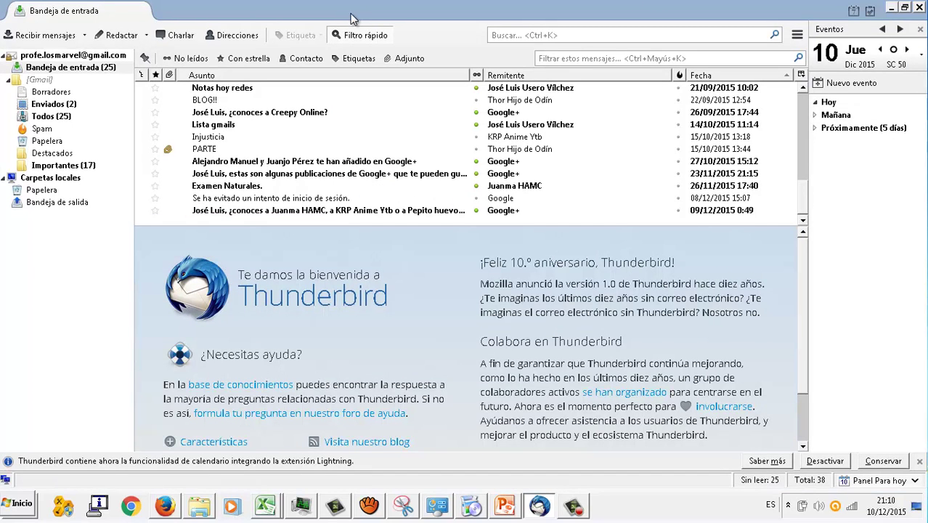
right_click(119, 60)
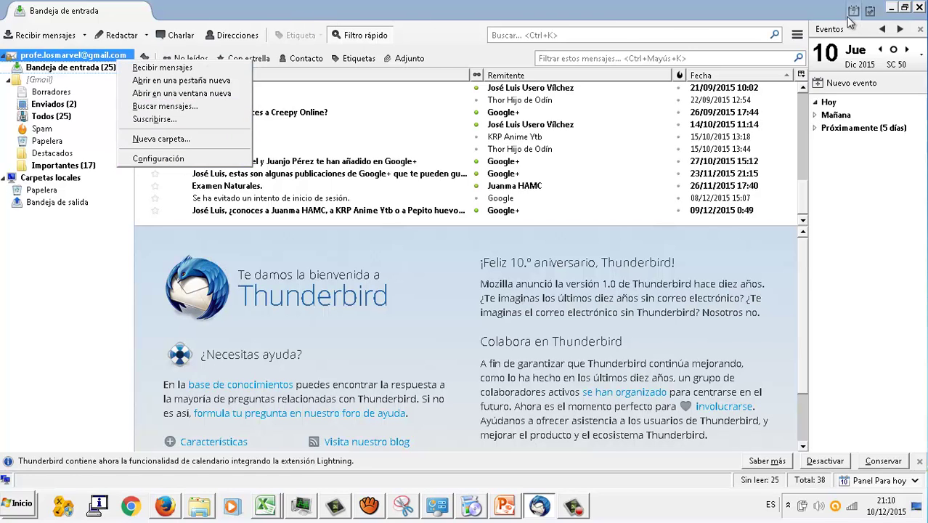
click(214, 16)
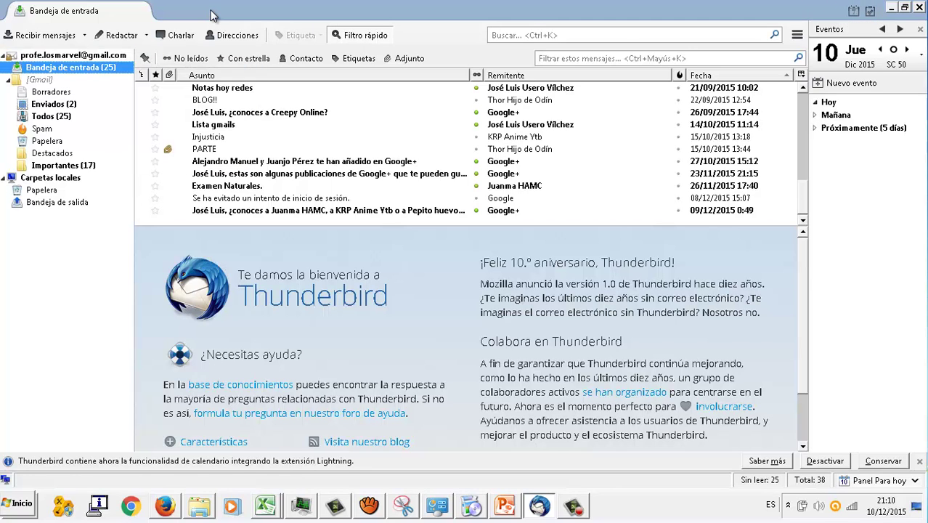
click(60, 58)
Step: Open Configuración for the Gmail account from its folder-pane context menu
right_click(59, 58)
key(Escape)
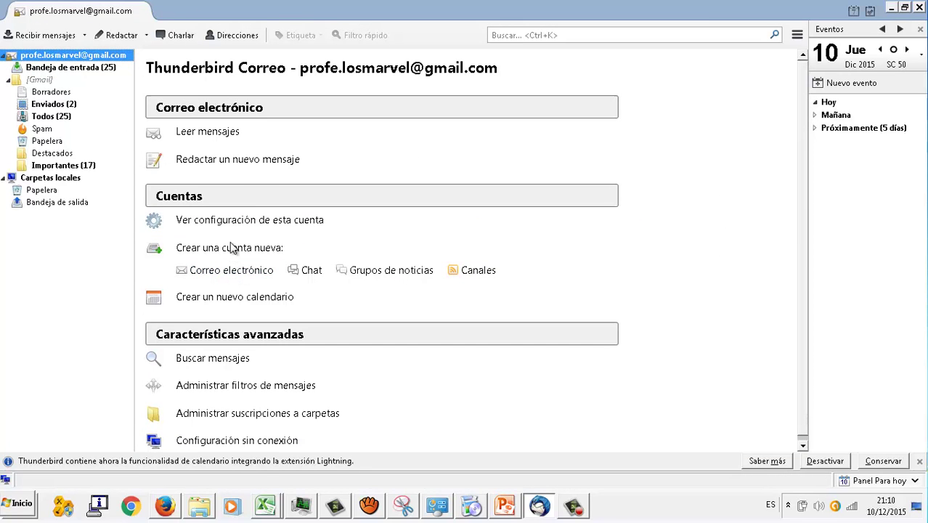
scroll(259, 305, down, 1)
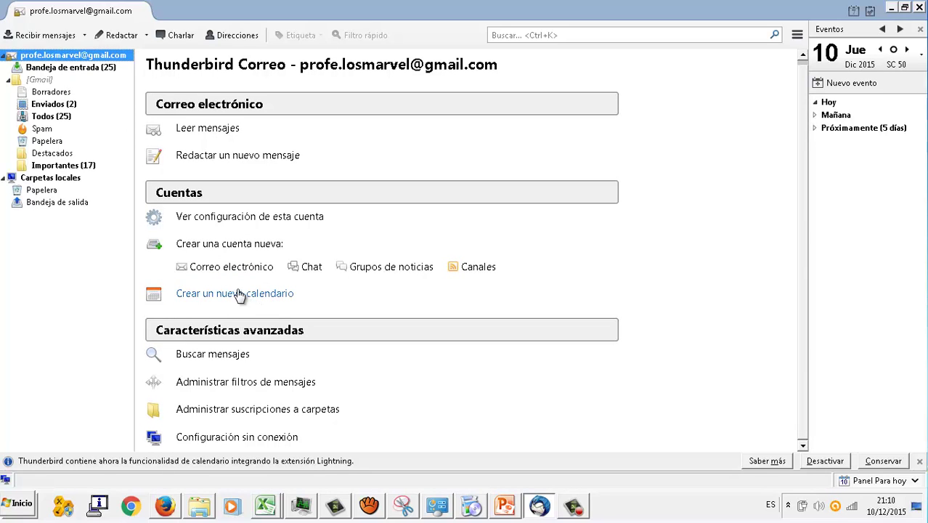
right_click(86, 59)
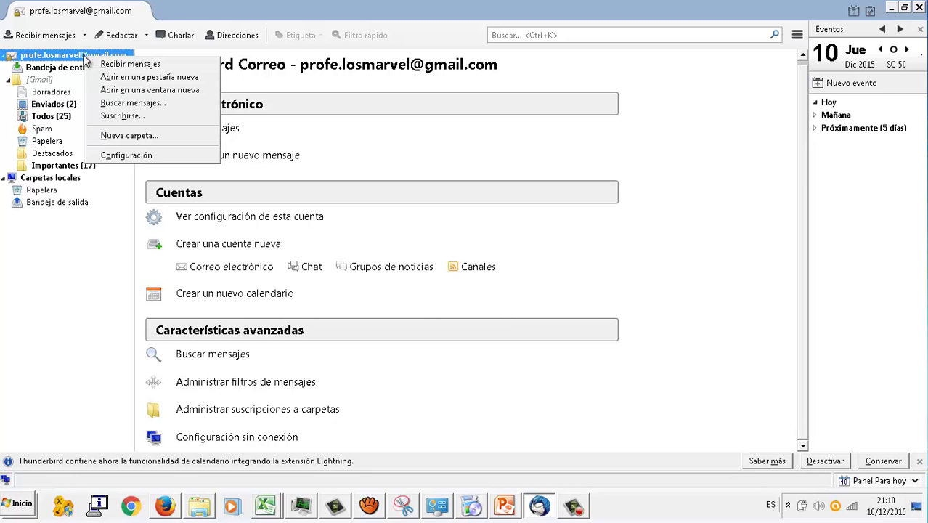
click(131, 154)
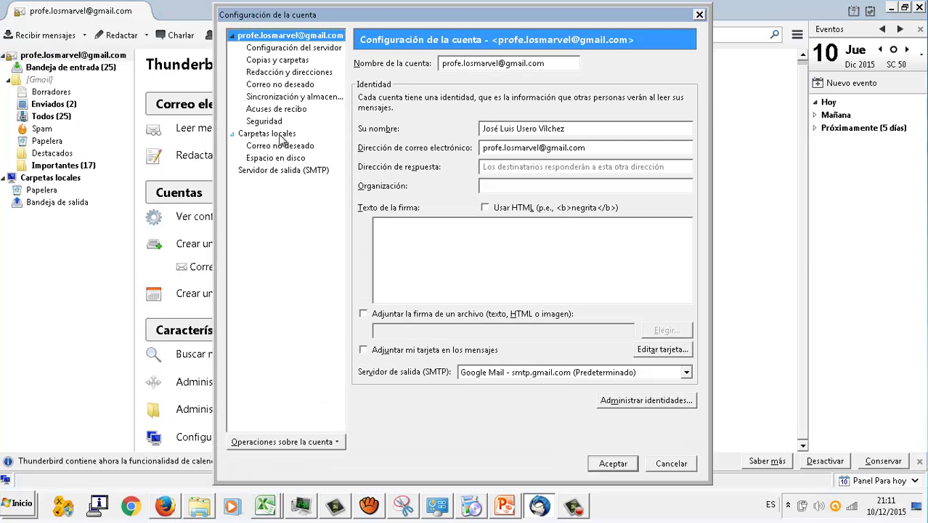
Step: Delete the Gmail account via Operaciones sobre la cuenta > Eliminar cuenta, confirm, and close the settings
click(287, 48)
click(293, 36)
click(284, 440)
click(324, 424)
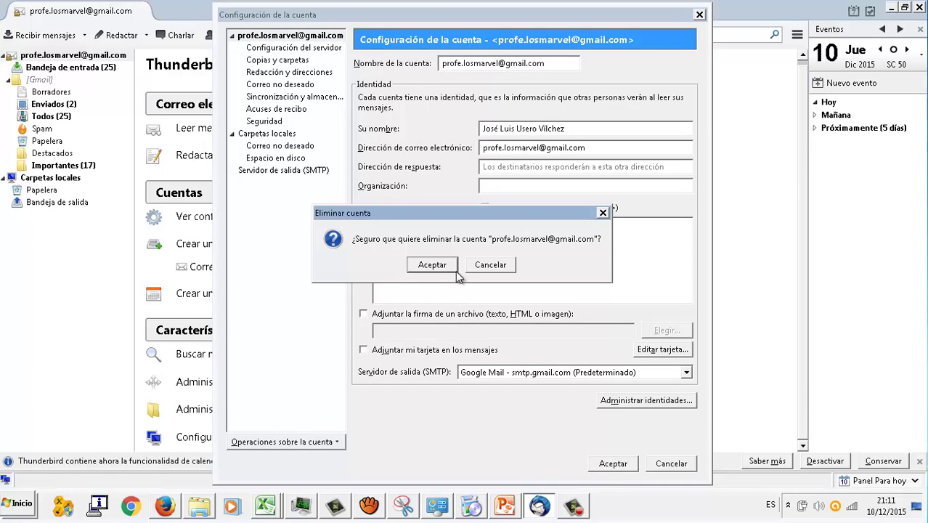
click(430, 265)
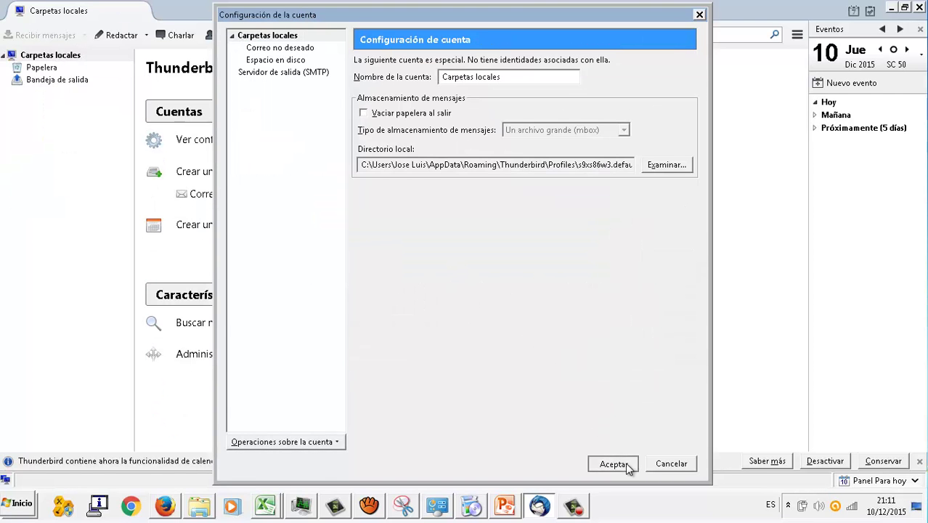
click(612, 462)
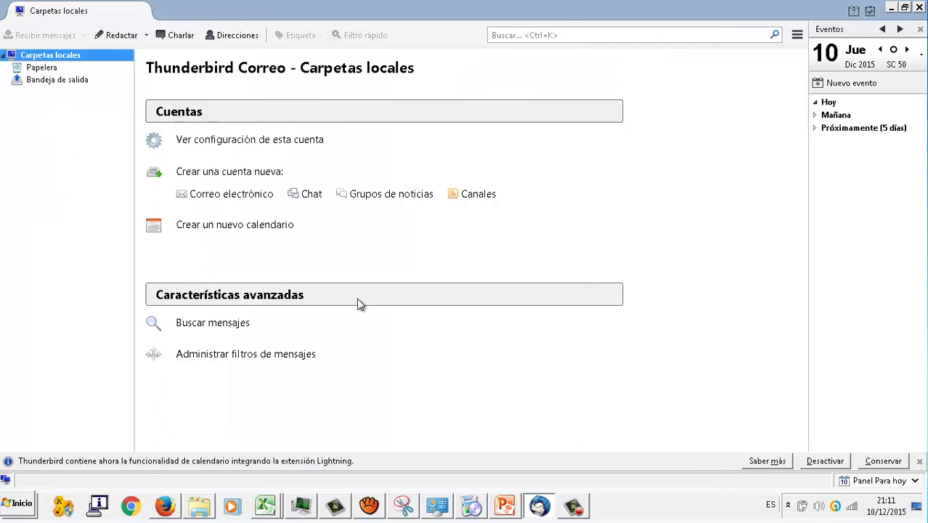
Step: On the Carpetas locales page, choose Correo electrónico under Crear una cuenta nueva
right_click(56, 55)
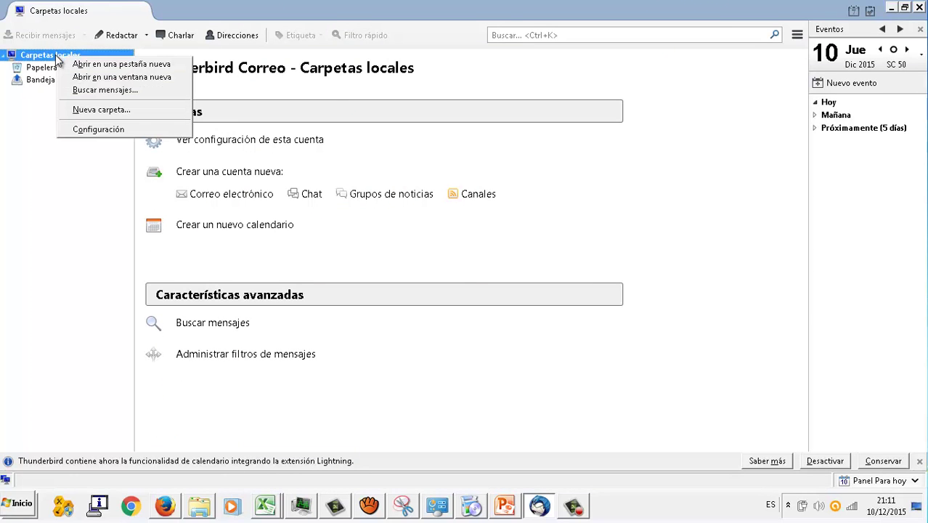
click(42, 130)
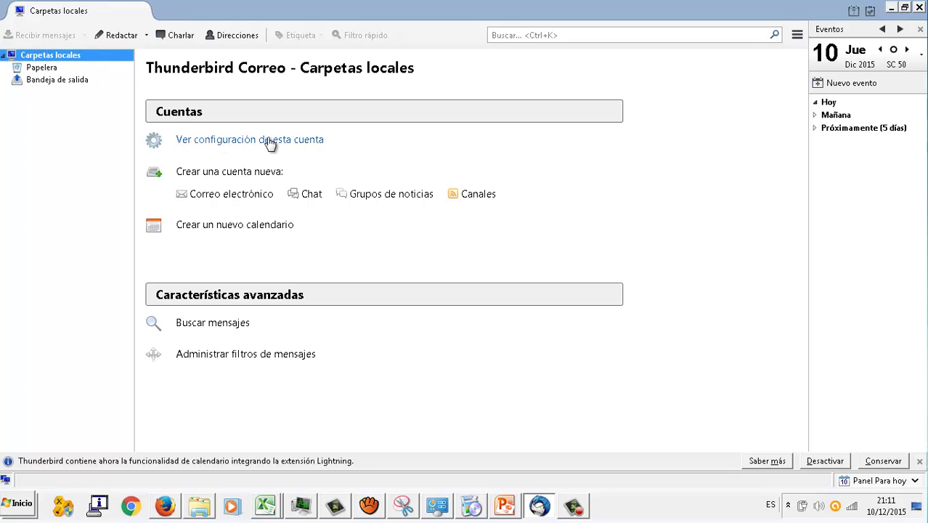
click(249, 198)
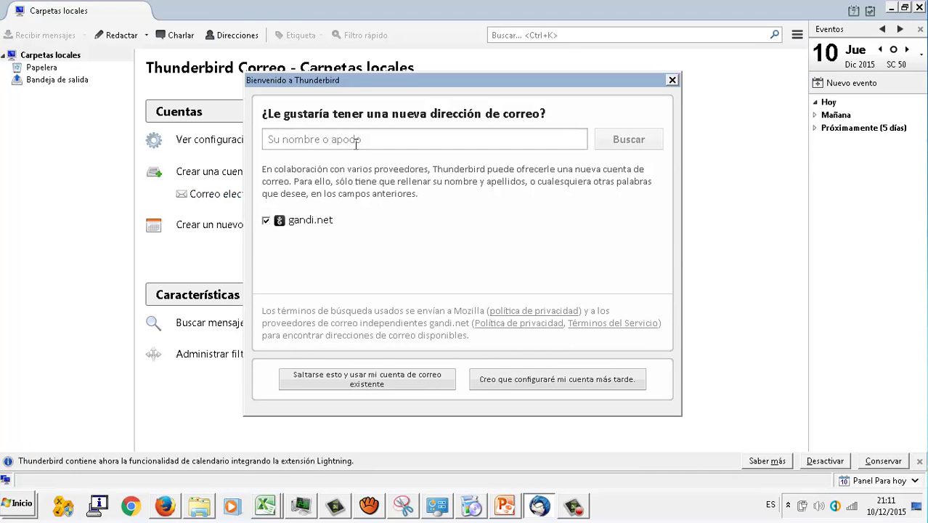
Step: Skip to using an existing account and enter the display name and the Gmail address
click(367, 384)
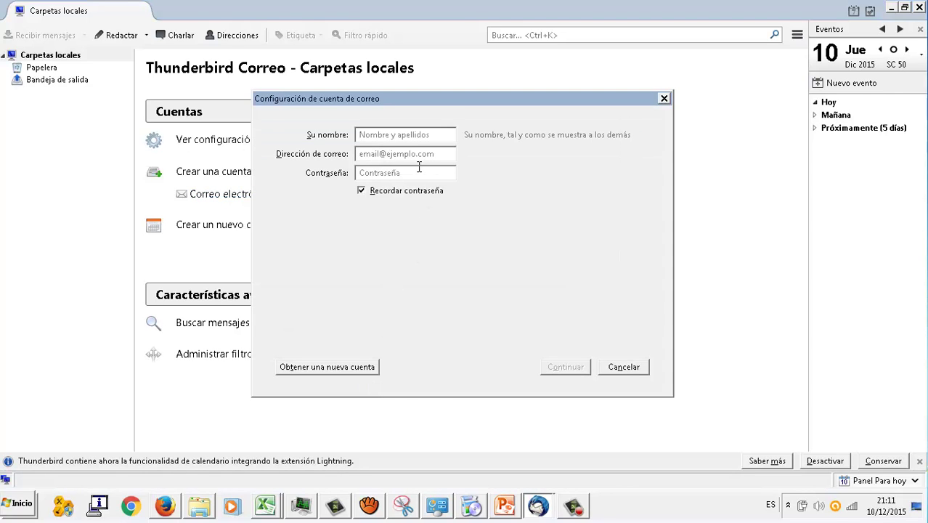
text(Acade)
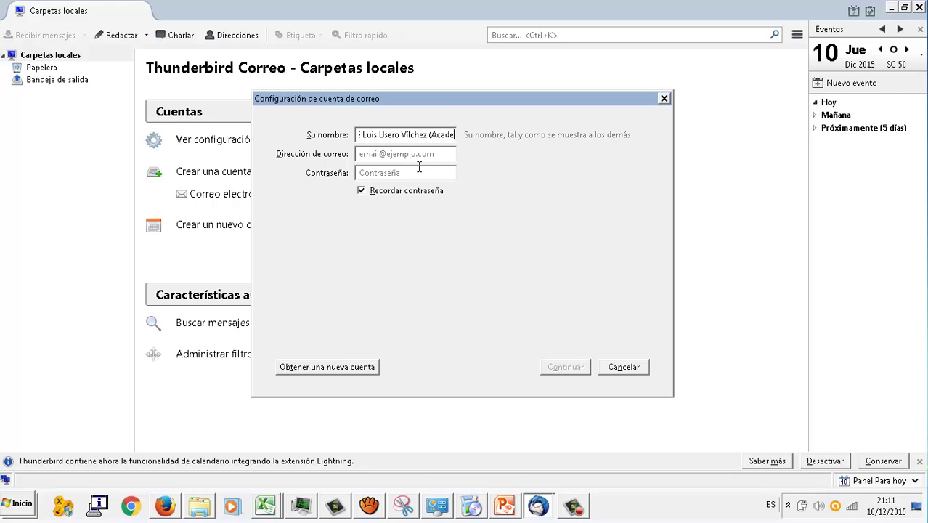
text(mia Usero))
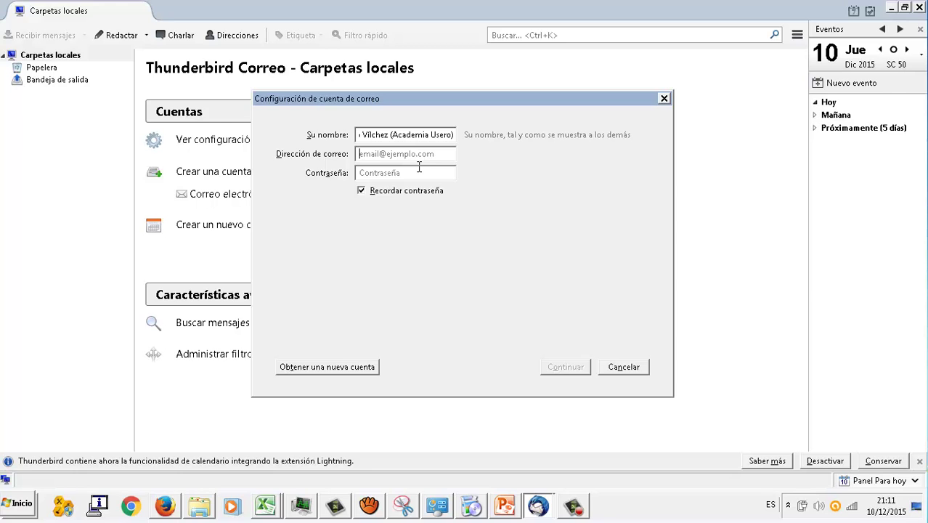
text(jluse)
key(BackSpace)
key(BackSpace)
key(BackSpace)
key(BackSpace)
key(BackSpace)
key(Tab)
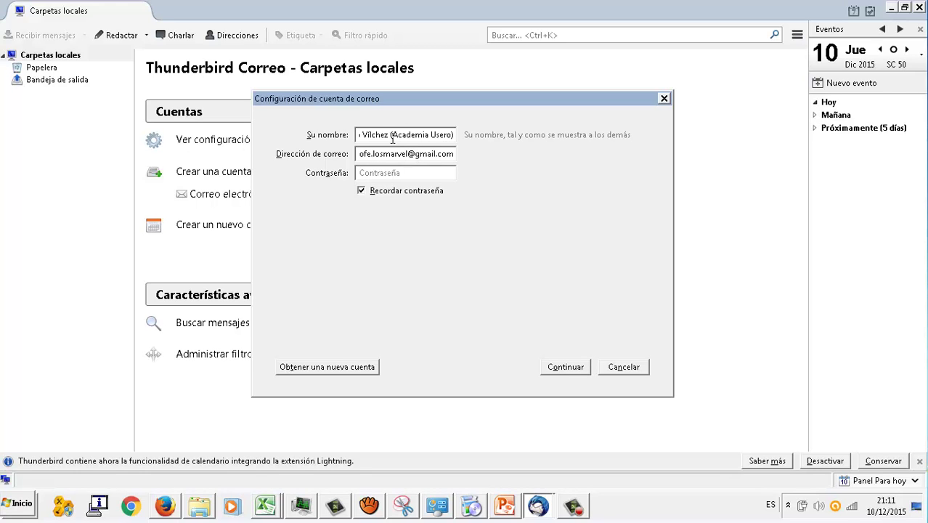
Step: Change the name's bracketed part to (IES Kursaal), enter the account password, and continue
drag(390, 137, 454, 138)
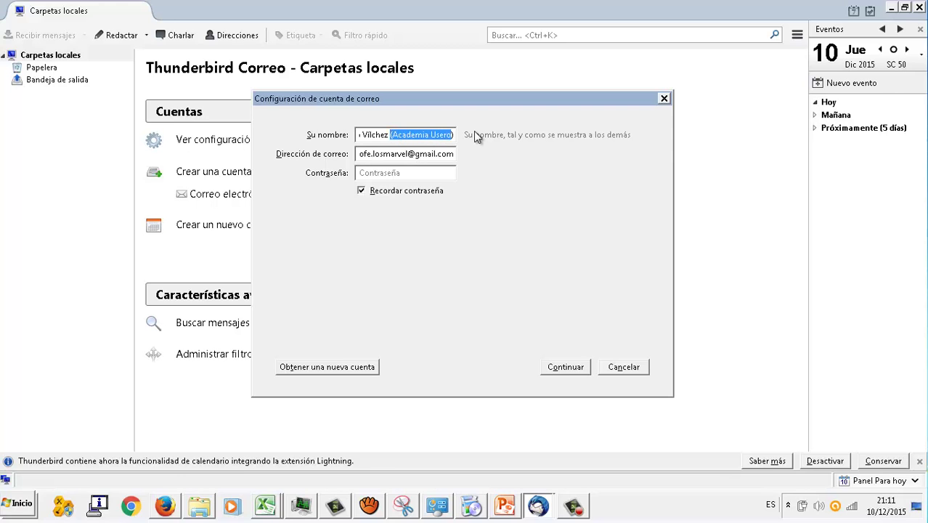
key(BackSpace)
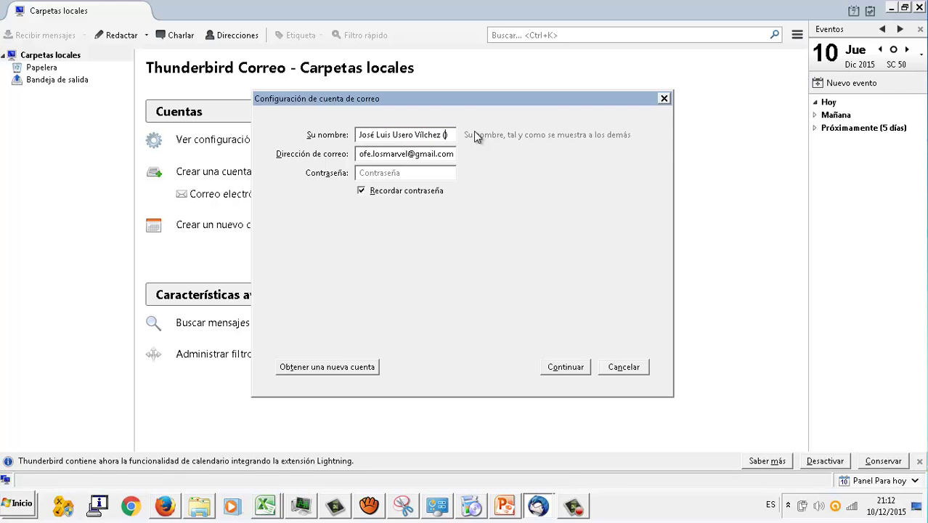
text(IES Kursaal)
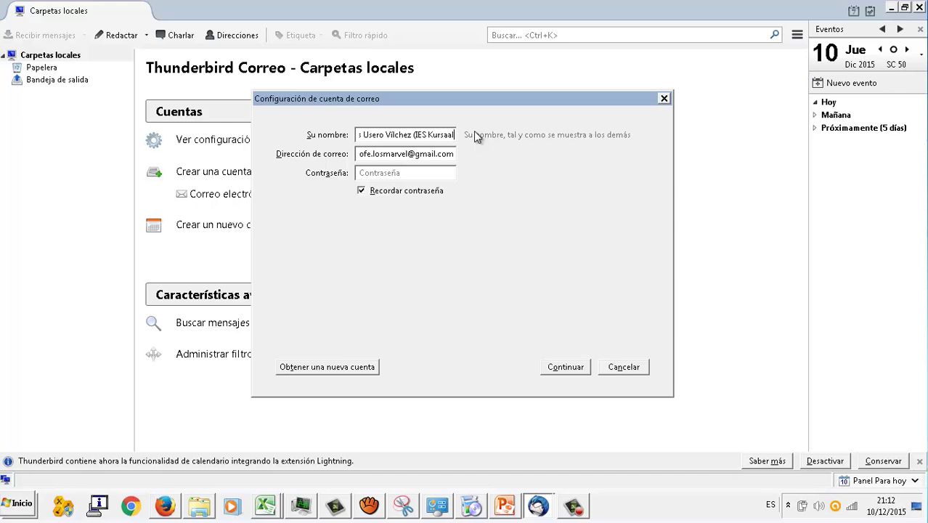
click(390, 173)
text(*********)
click(583, 372)
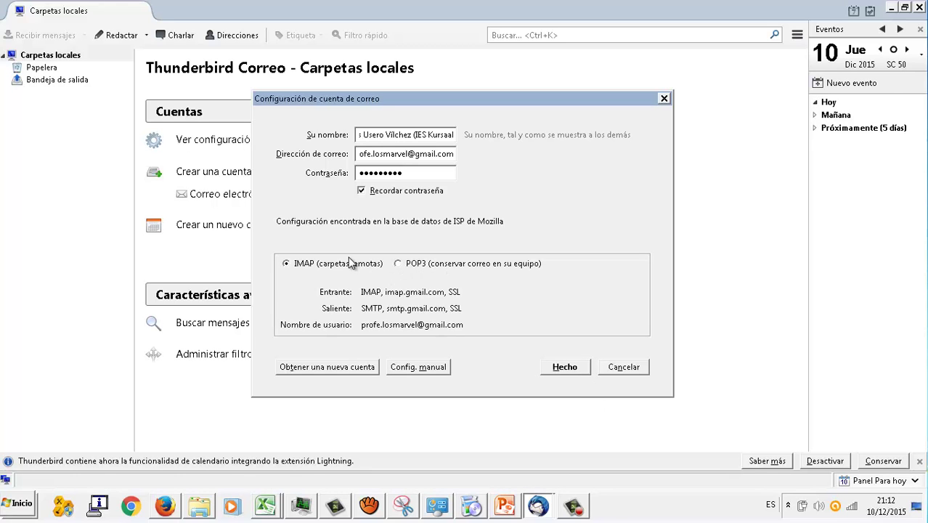
Step: Finish adding the Gmail account and widen the Events side panel
click(564, 368)
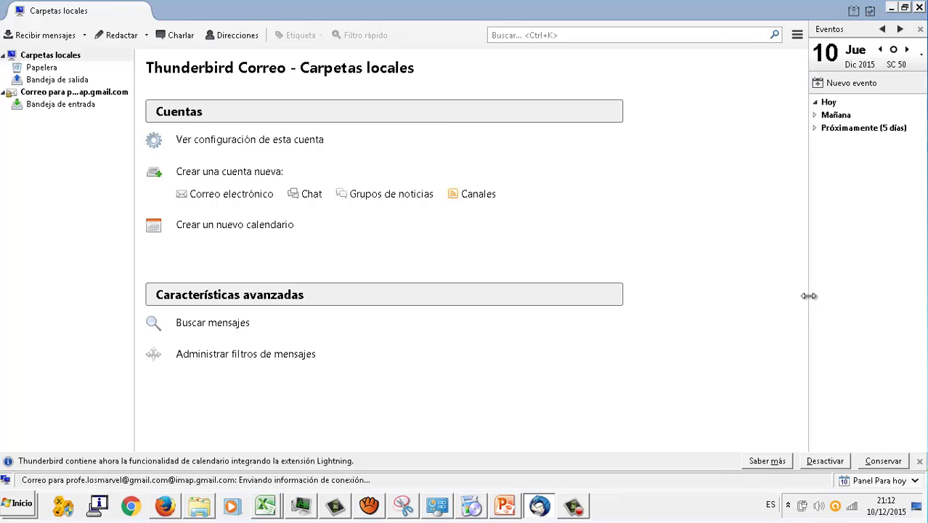
drag(809, 296, 769, 294)
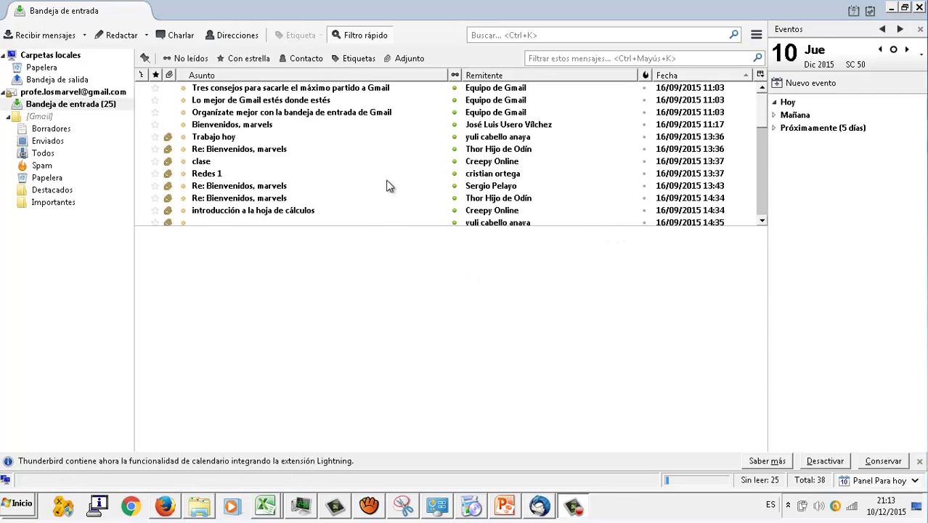
Step: Read the Re: Bienvenidos, marvels and Tres consejos messages, then start a new message
click(387, 186)
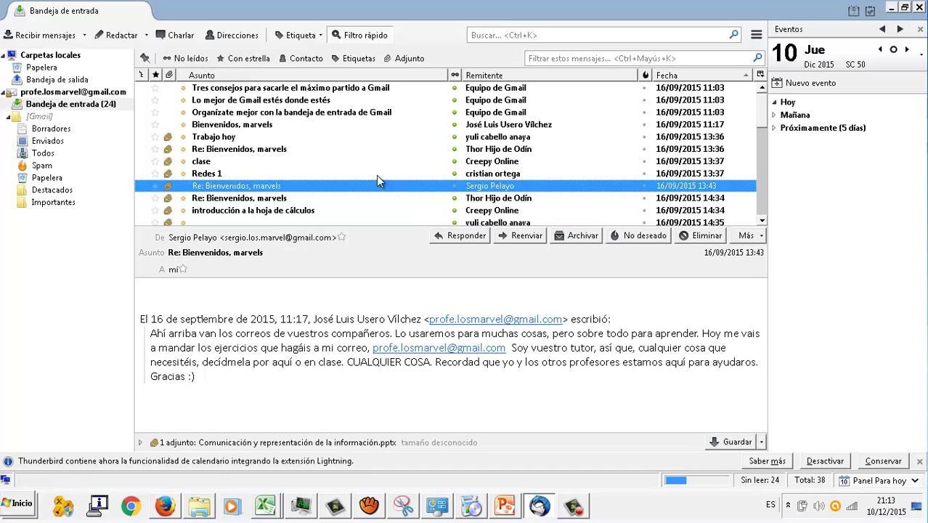
click(274, 87)
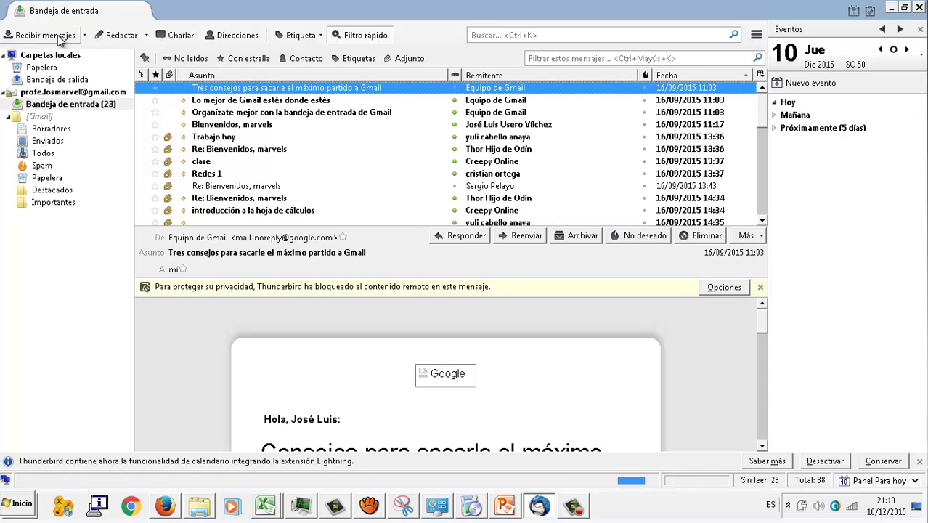
click(114, 35)
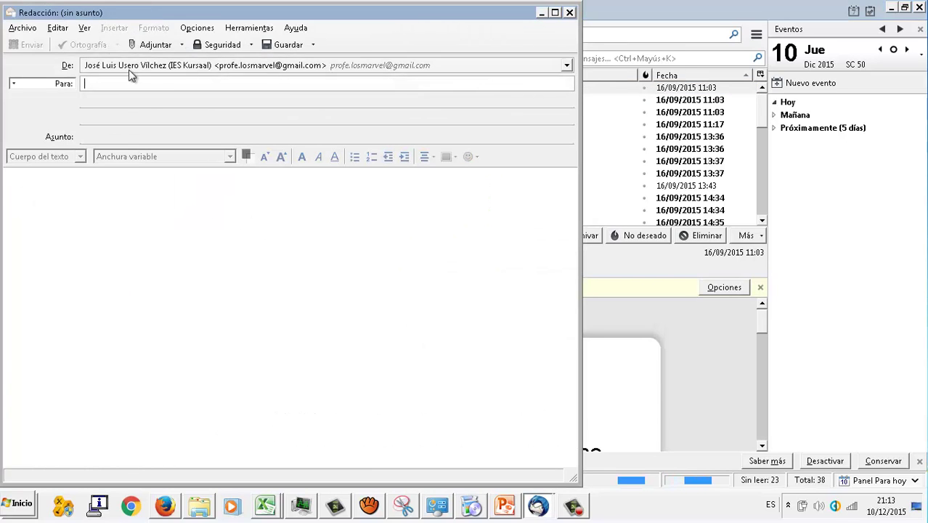
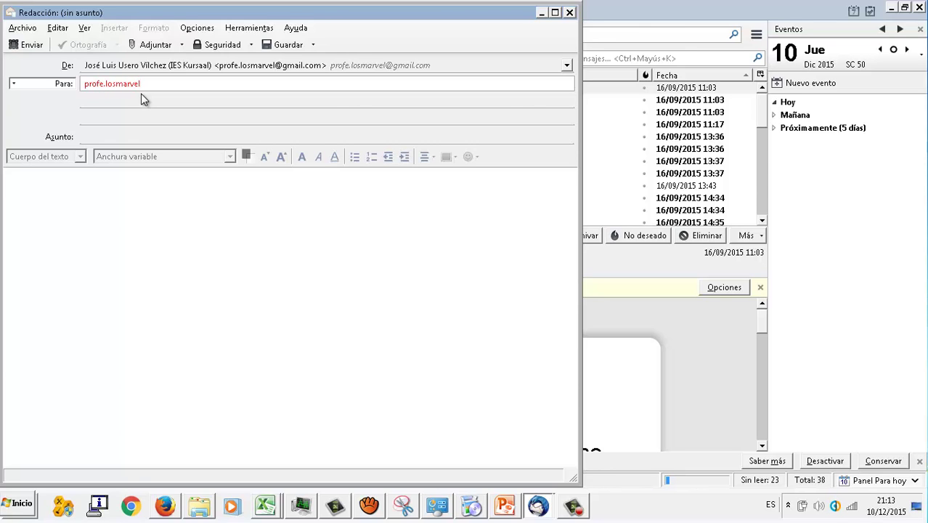
Step: Address the new message to the account's own Gmail address
key(Tab)
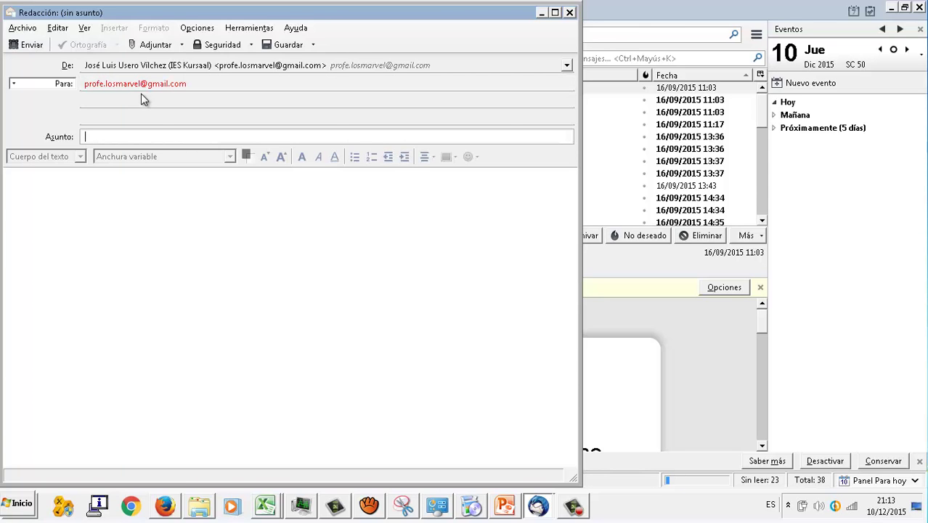
Step: Write subject and body 'Prueba', add the tongue-out smiley, and send it
text(Prueba)
key(Tab)
text(Preuba)
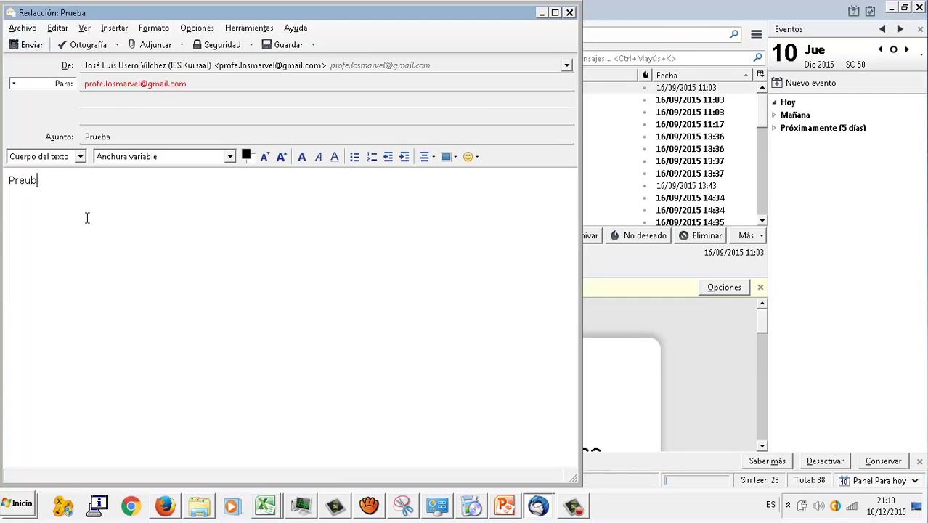
key(BackSpace)
key(BackSpace)
key(BackSpace)
key(BackSpace)
text(ueba)
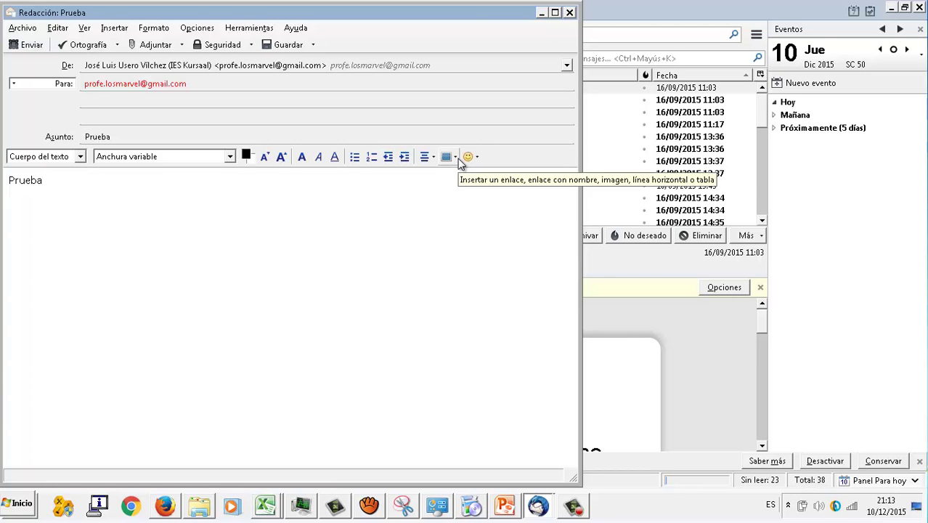
click(469, 159)
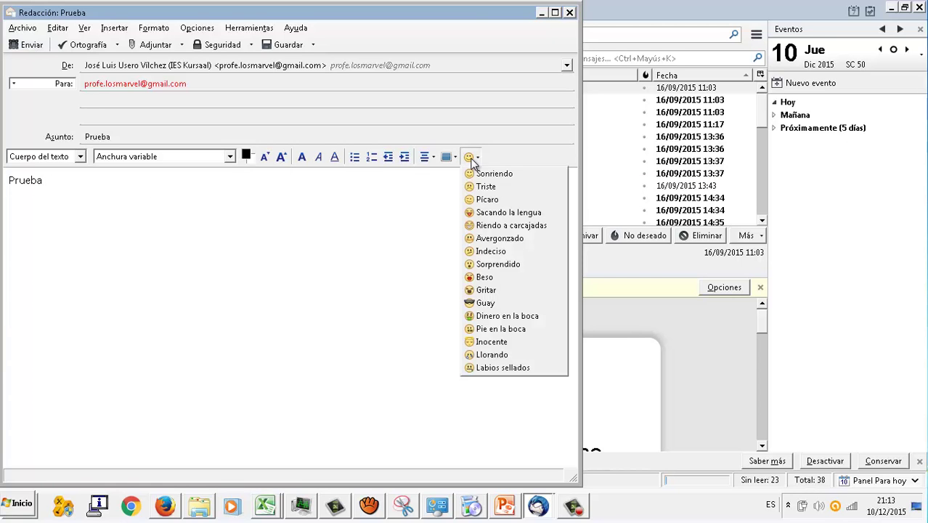
click(486, 212)
click(27, 46)
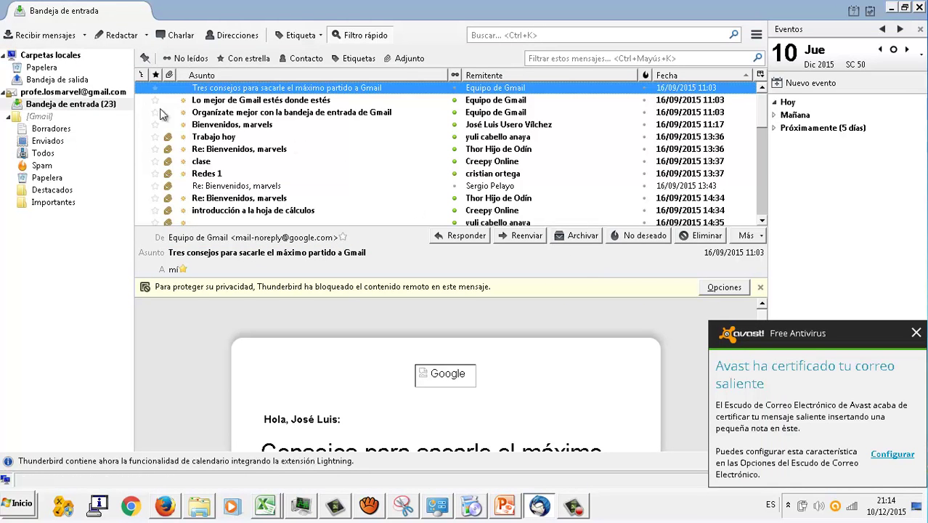
Step: Browse the Organízate mejor, Lo mejor de Gmail and Tres consejos inbox messages
click(258, 113)
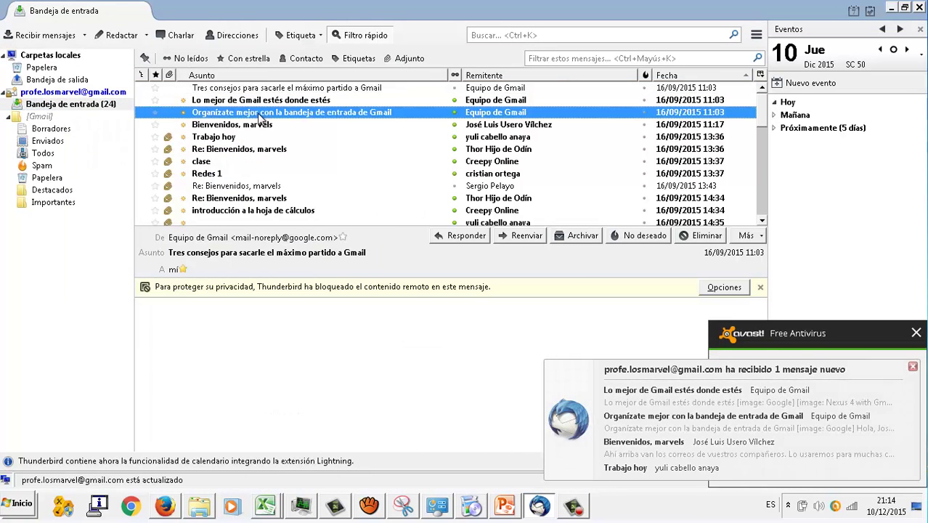
scroll(258, 114, down, 3)
scroll(259, 114, up, 3)
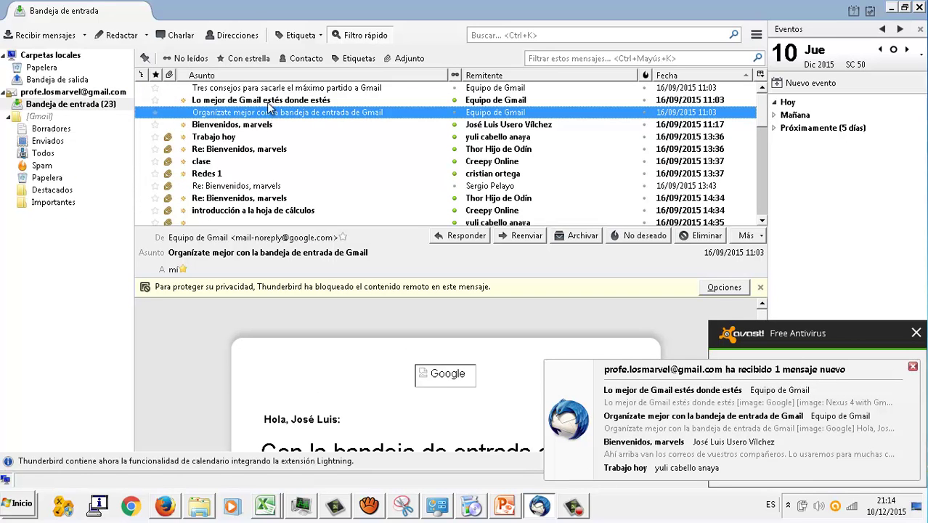
click(244, 101)
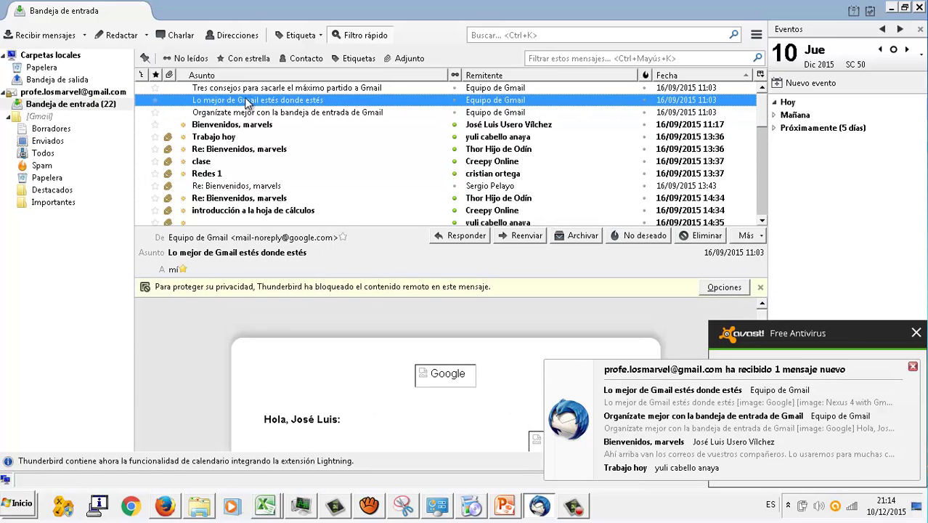
click(253, 89)
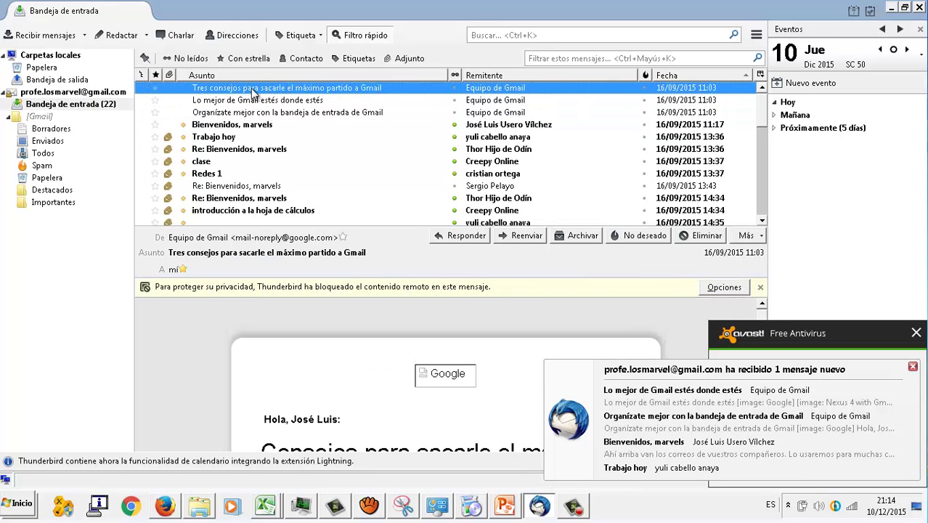
click(754, 114)
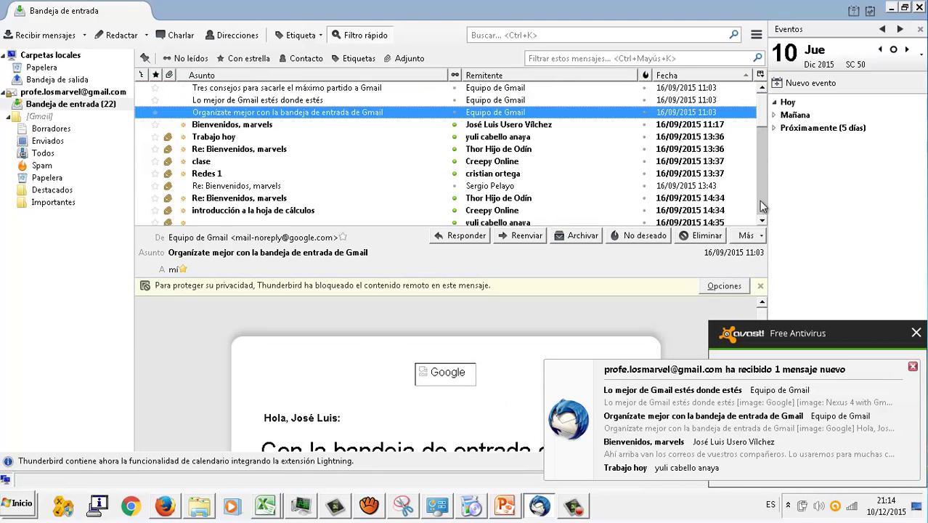
click(763, 207)
click(764, 207)
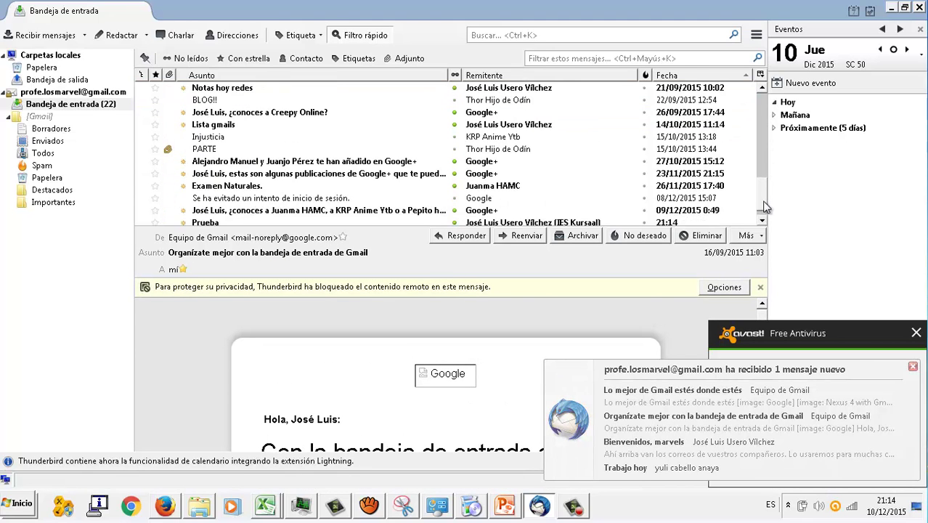
click(763, 219)
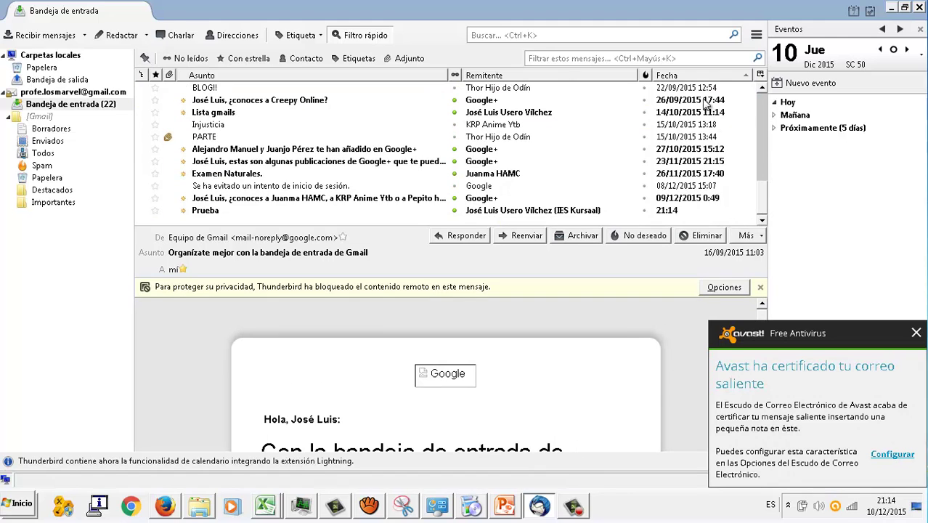
Step: Sort the inbox by Fecha with newest first and open the received Prueba message
click(696, 75)
drag(765, 182, 763, 91)
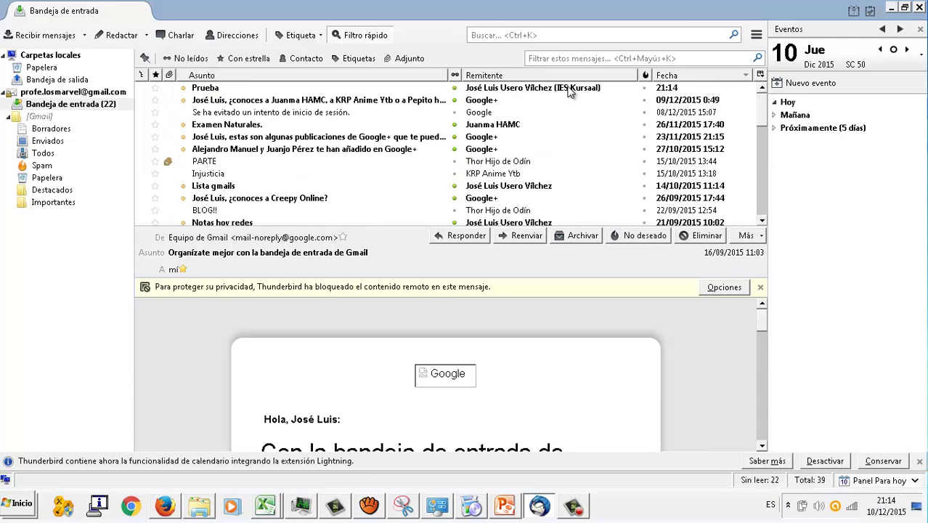
click(570, 88)
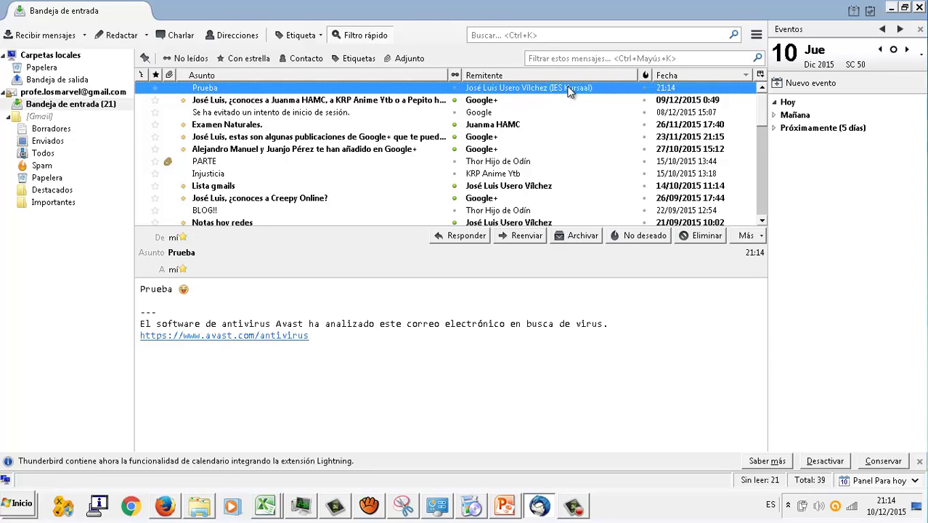